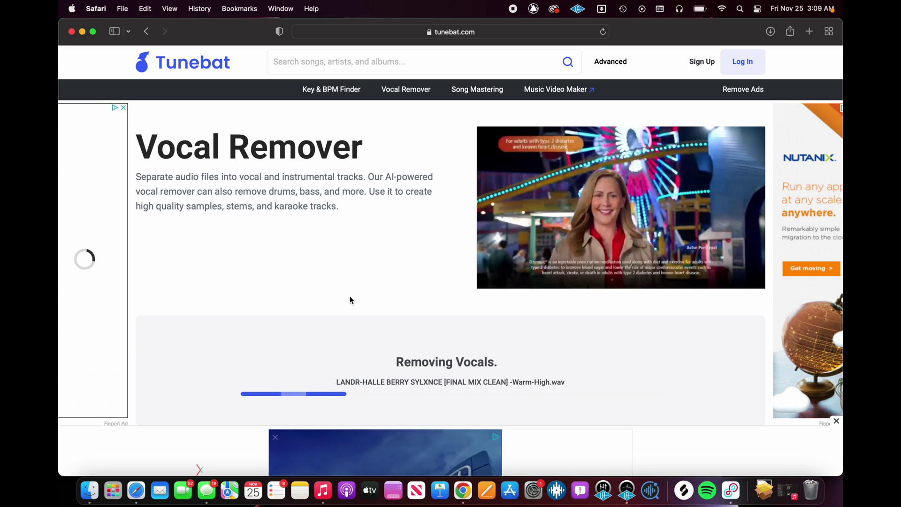
# Scroll down Tunebat's Vocal Remover page while the Warm-High track is processing.
pyautogui.scroll(-10, 350, 296)
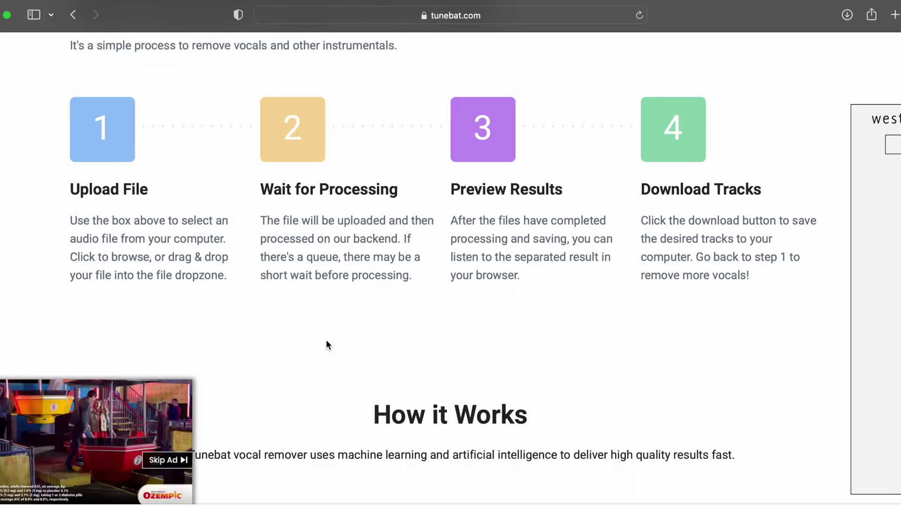
# Scroll through Tunebat's How it Works section below the vocal remover.
pyautogui.scroll(-5, 327, 345)
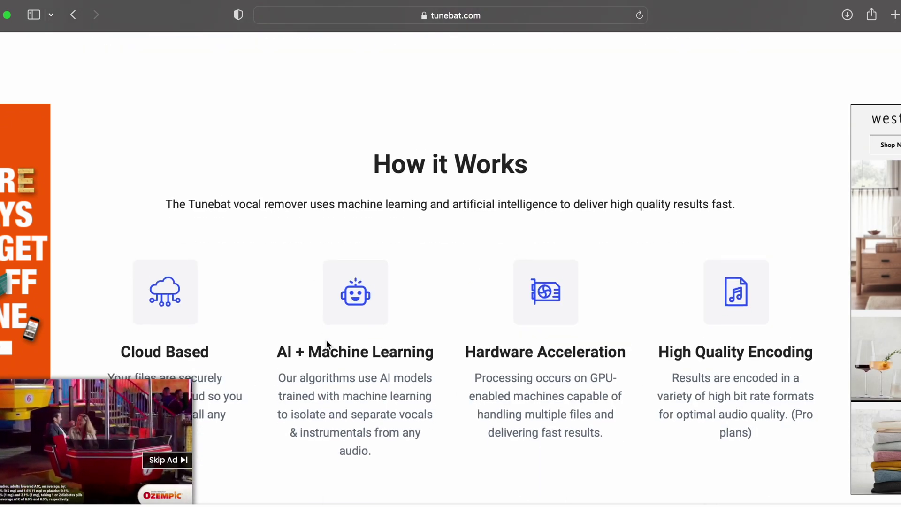
pyautogui.scroll(1, 327, 344)
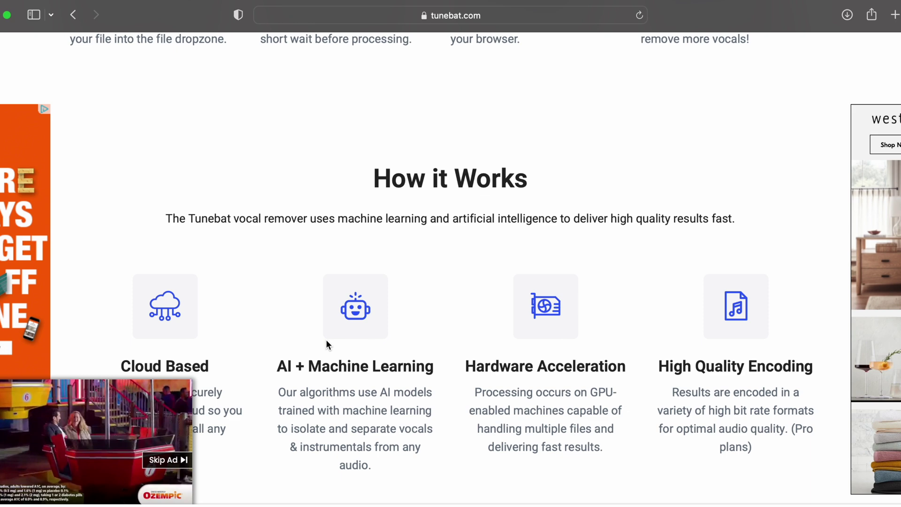
pyautogui.scroll(-3, 328, 345)
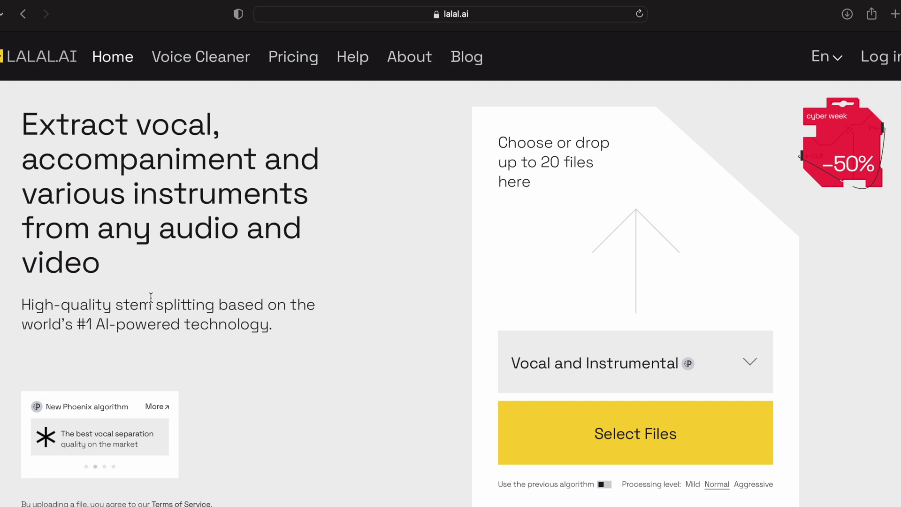
pyautogui.click(283, 70)
pyautogui.scroll(-2, 361, 380)
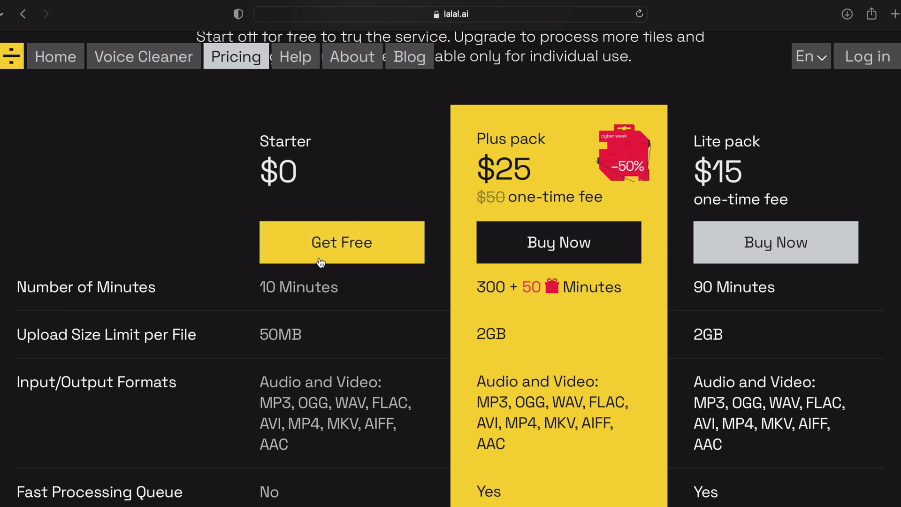
pyautogui.scroll(-5, 278, 451)
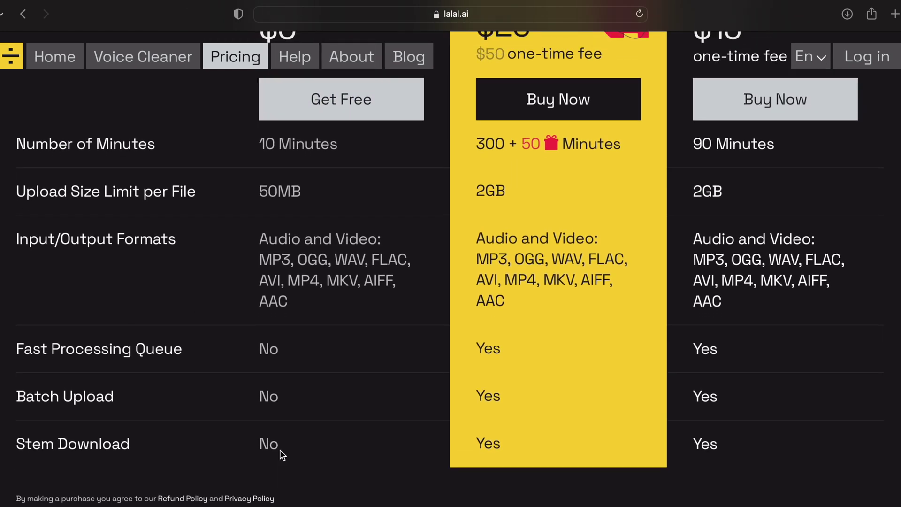
pyautogui.scroll(4, 279, 452)
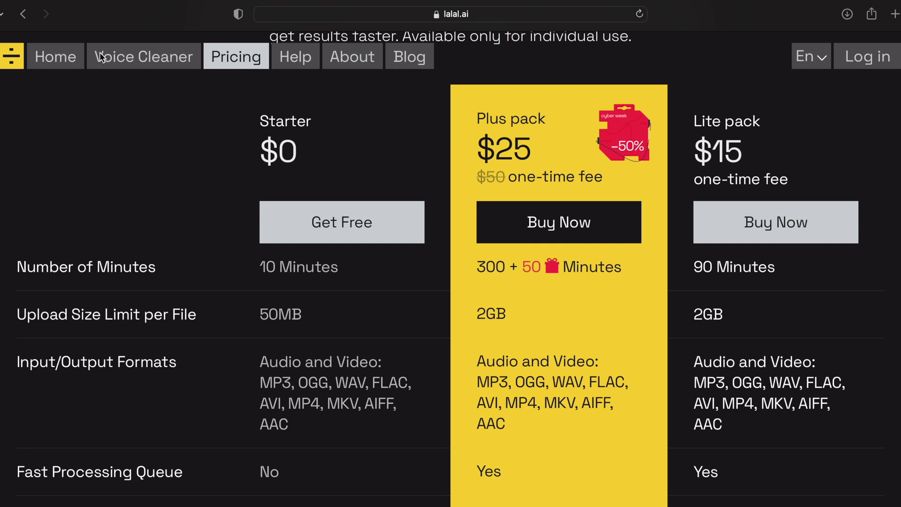
pyautogui.click(74, 14)
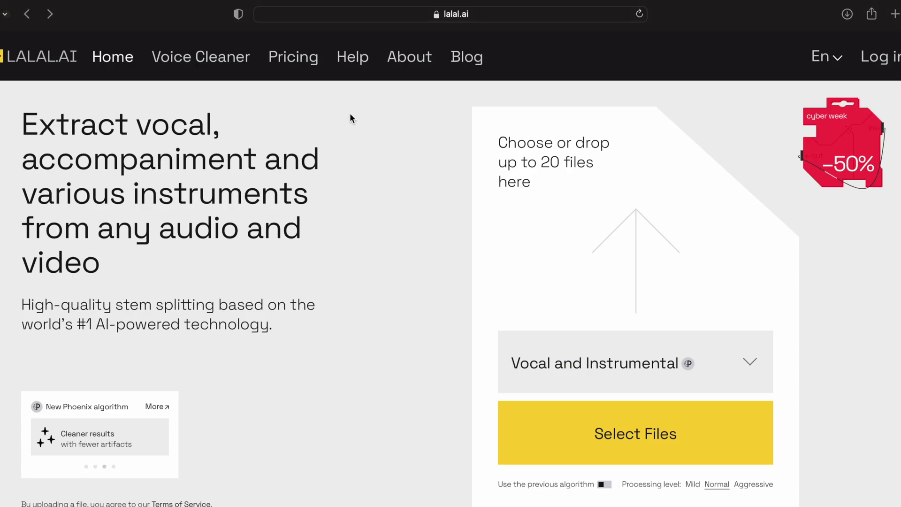
# Upload the LANDR CLEAN Warm-High WAV from the SYLXNCE folder to LALAL.AI.
pyautogui.click(567, 429)
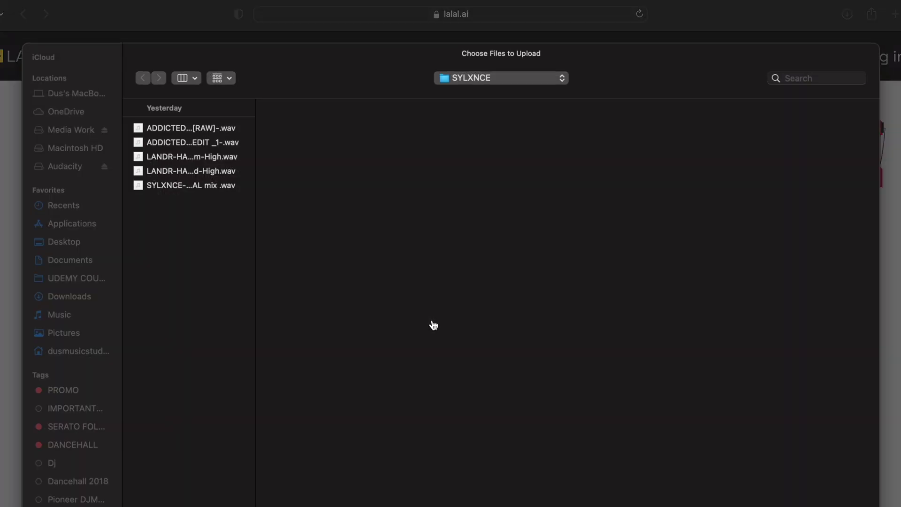
pyautogui.click(182, 170)
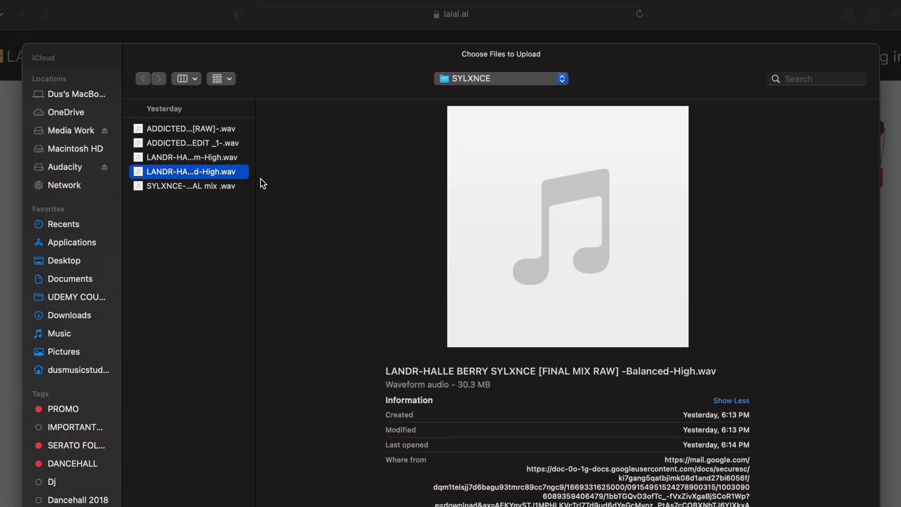
pyautogui.click(234, 159)
pyautogui.press('Return')
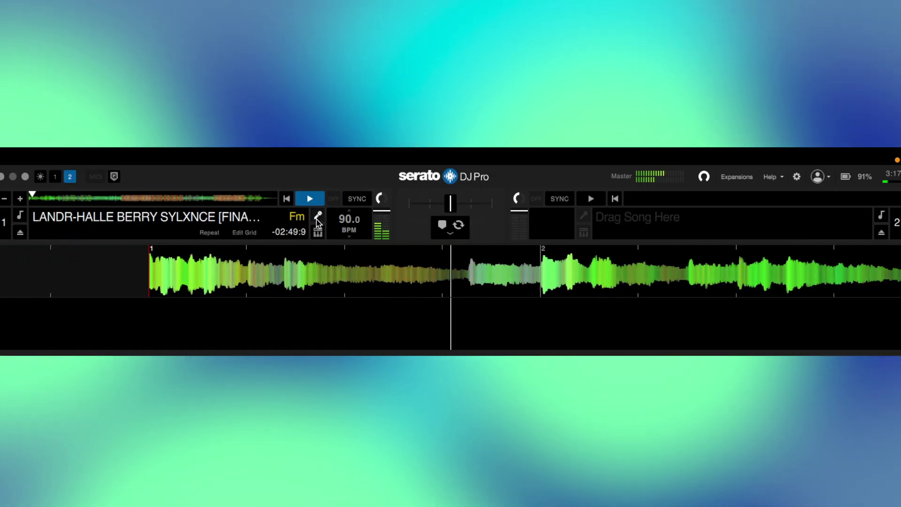
# In Serato, mute and restore deck 1's vocal stem, restarting the track, to compare.
pyautogui.click(317, 217)
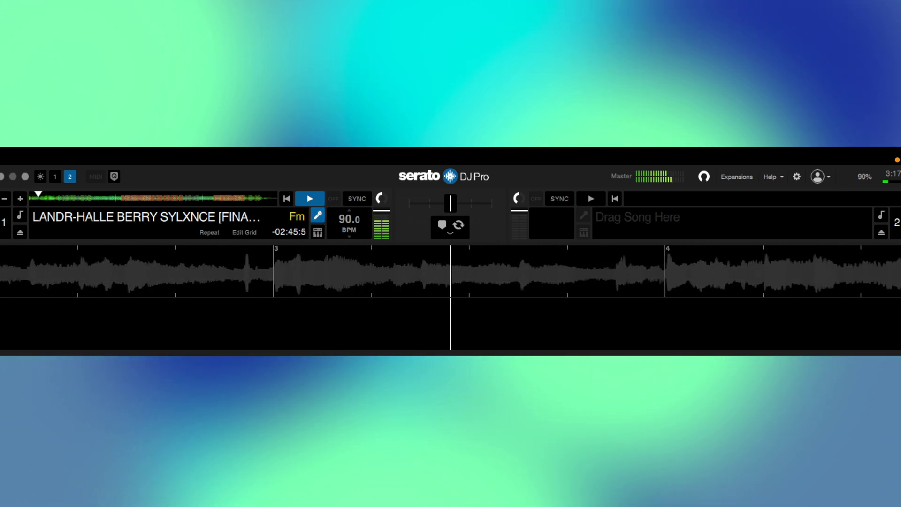
pyautogui.click(317, 217)
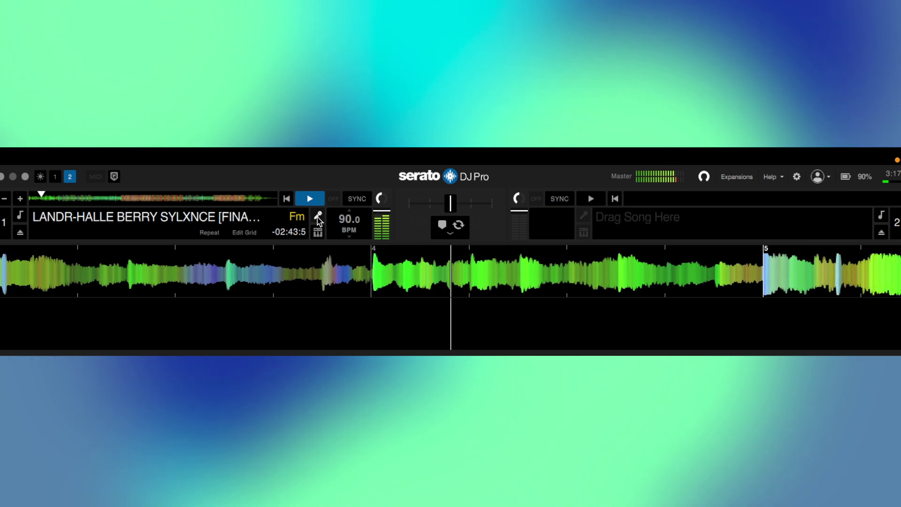
pyautogui.click(317, 216)
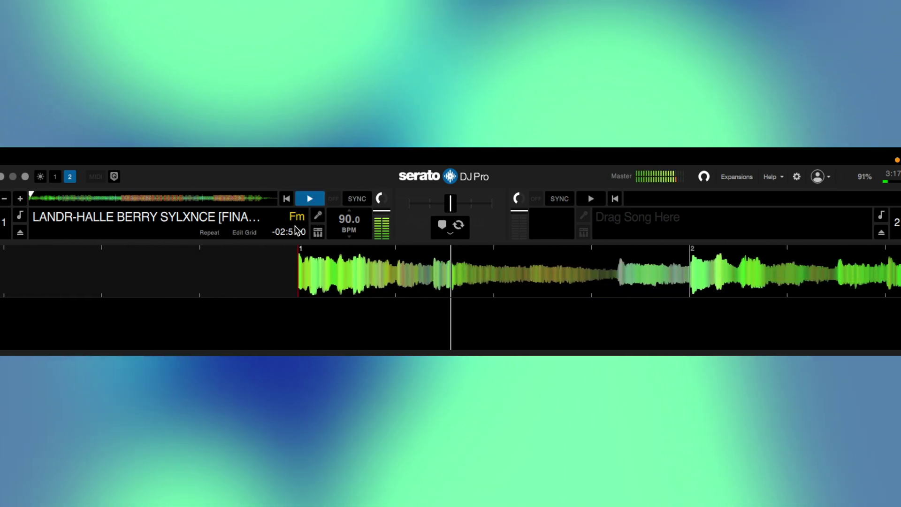
pyautogui.click(318, 219)
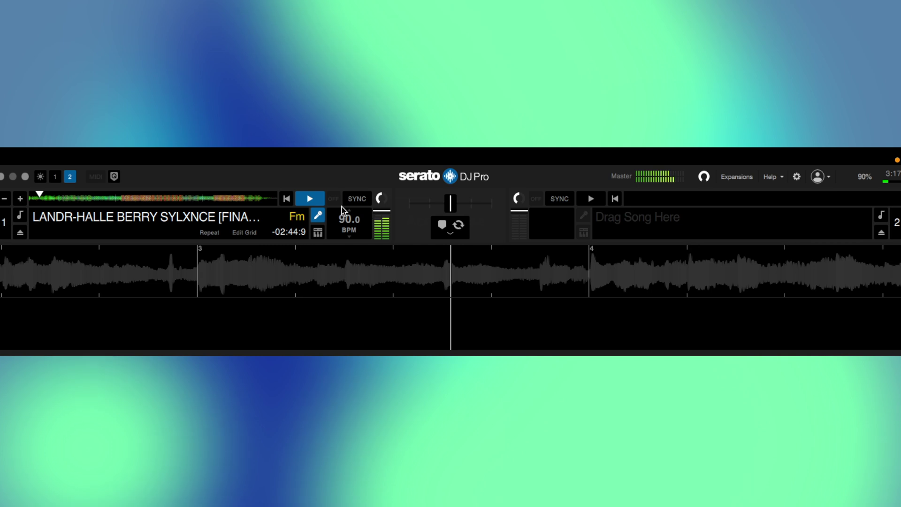
pyautogui.click(318, 216)
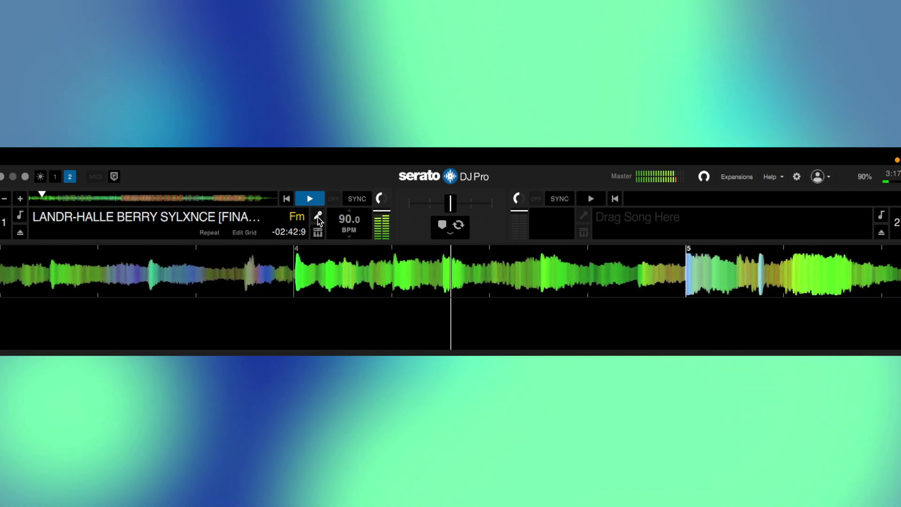
# Restart and compare vocals muted and restored once more, then play VirtualDJ deck B.
pyautogui.click(318, 216)
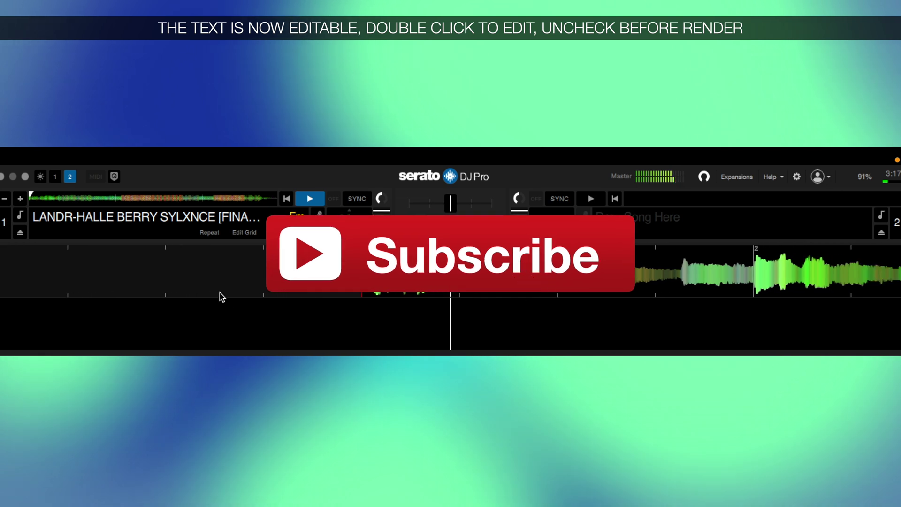
pyautogui.click(318, 214)
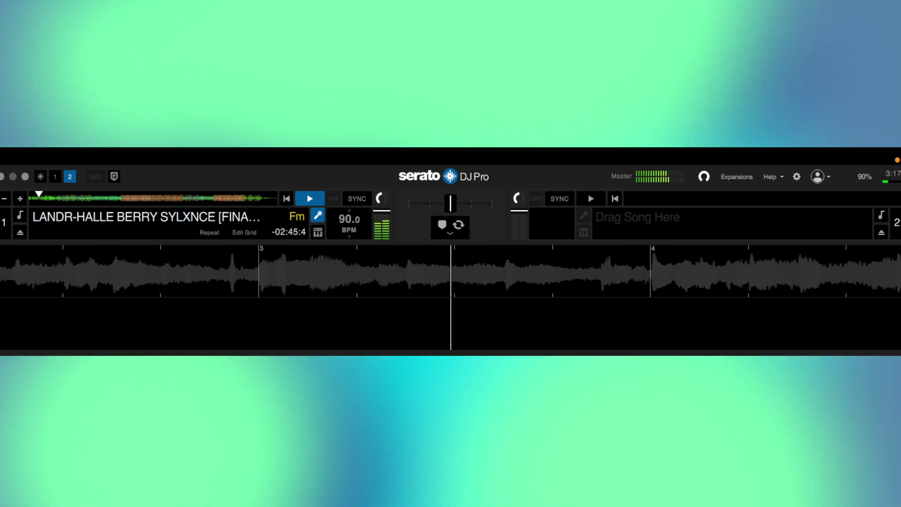
pyautogui.click(319, 217)
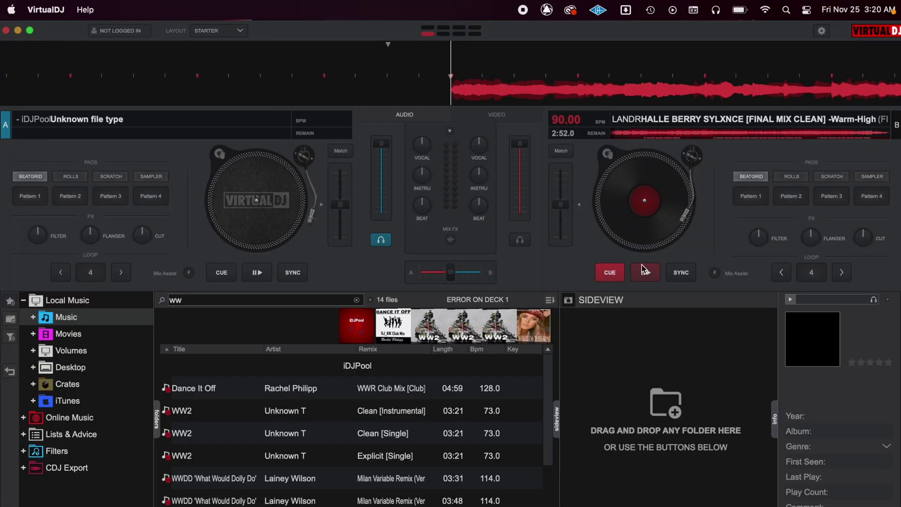
pyautogui.click(644, 270)
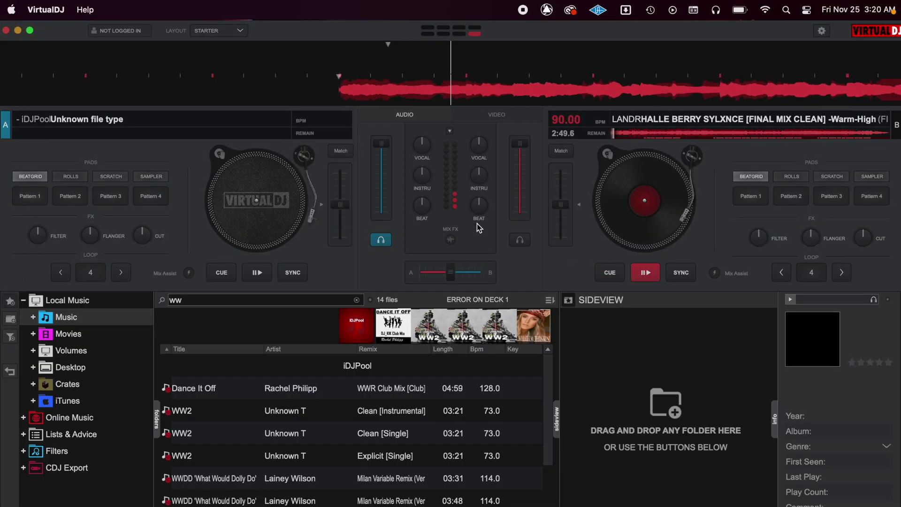
# Turn deck B's BEAT and INSTRU stem knobs fully down, leaving only vocals.
pyautogui.click(474, 204)
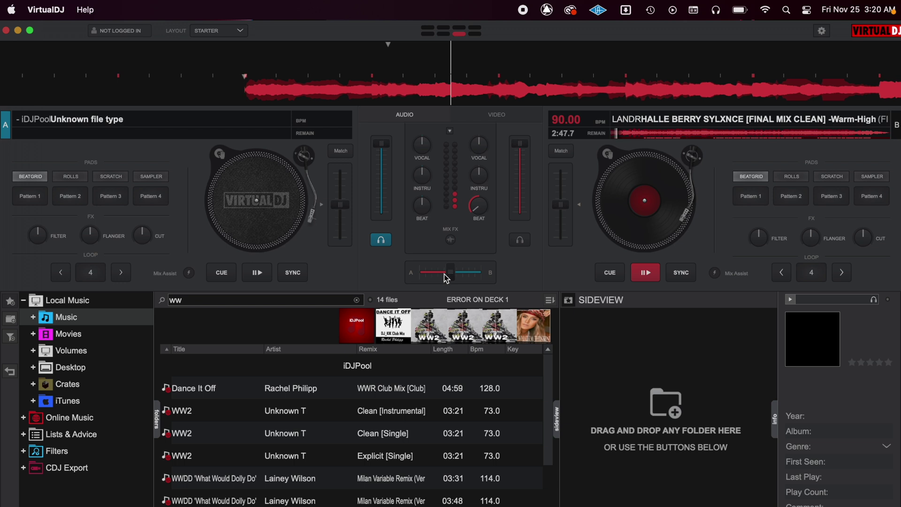
pyautogui.click(479, 176)
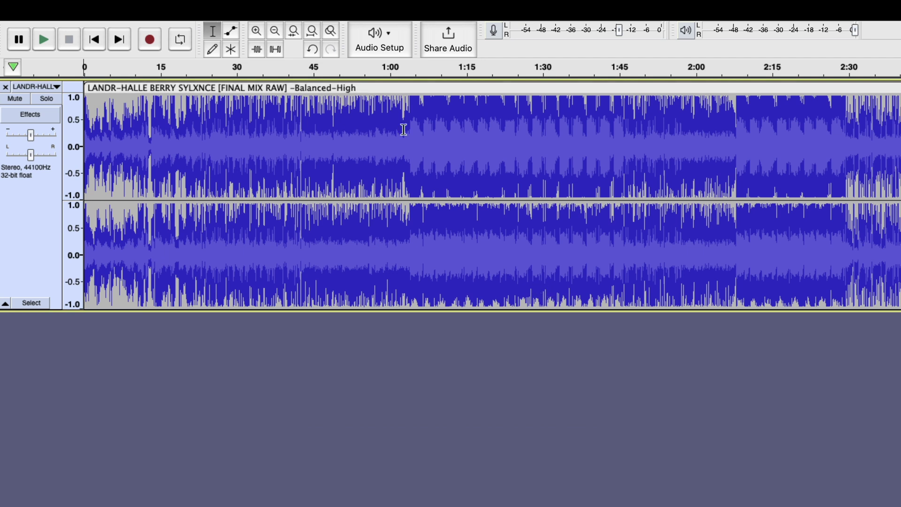
# Apply Vocal Reduction and Isolation with the Remove Vocals action to the whole Audacity track.
pyautogui.click(308, 255)
pyautogui.click(323, 293)
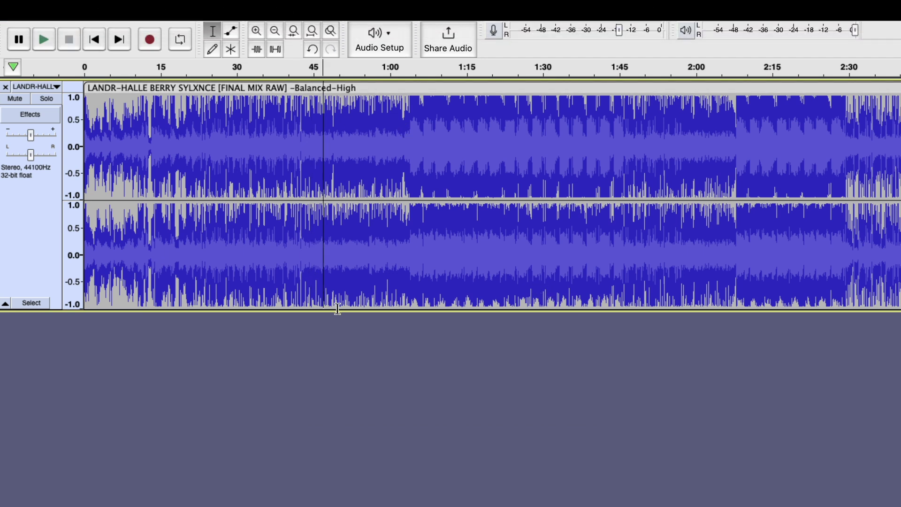
pyautogui.press('super+a')
pyautogui.click(276, 10)
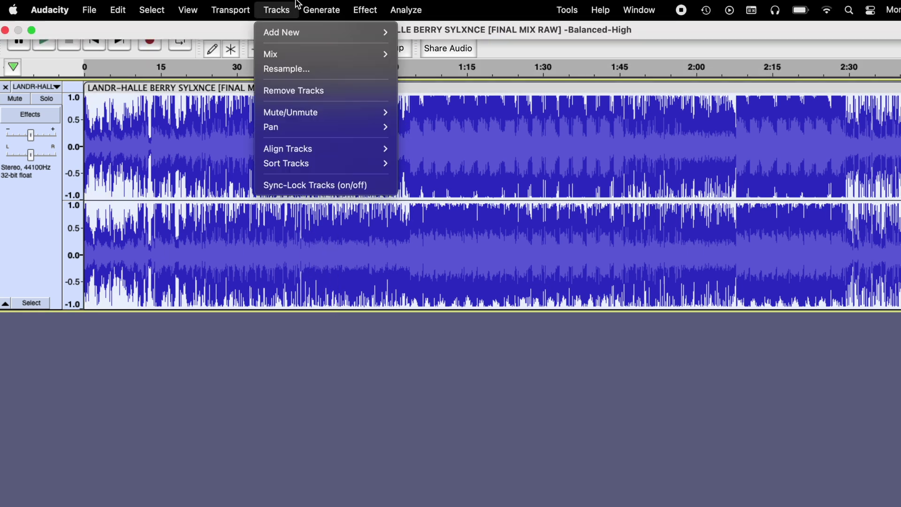
pyautogui.moveTo(383, 202)
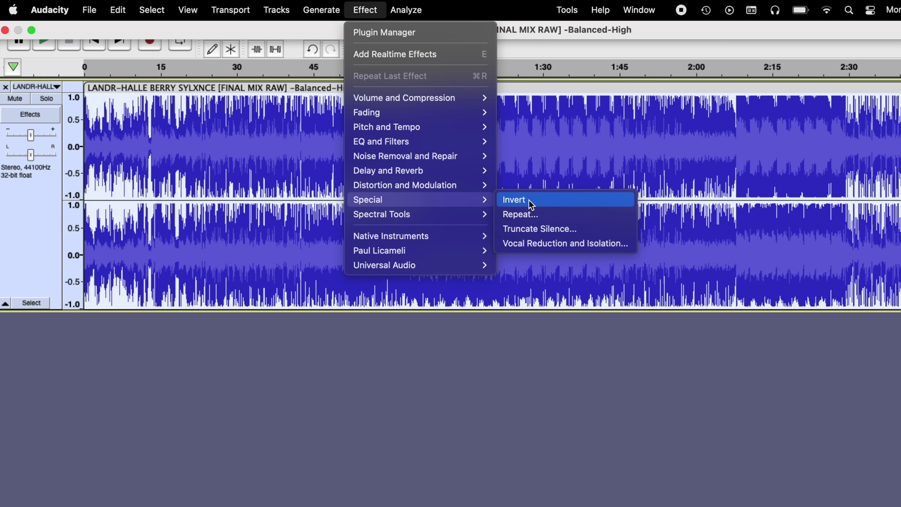
pyautogui.click(537, 243)
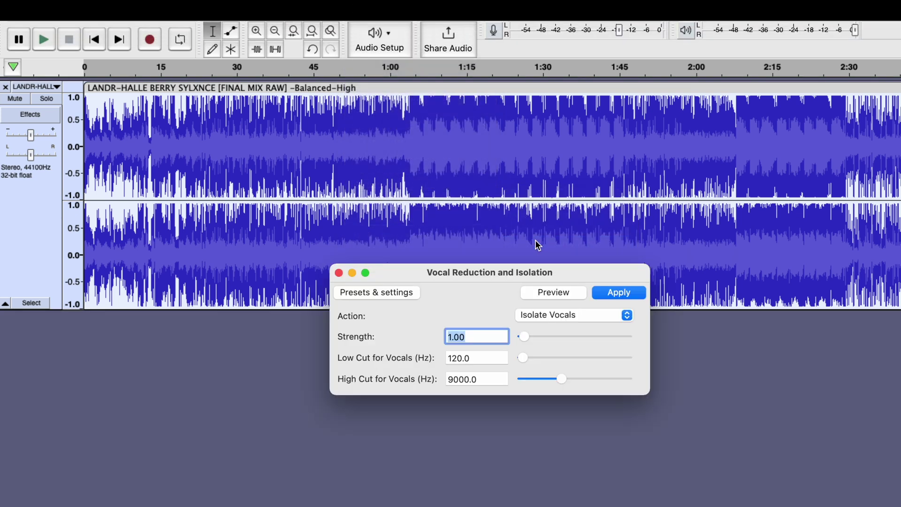
pyautogui.click(547, 313)
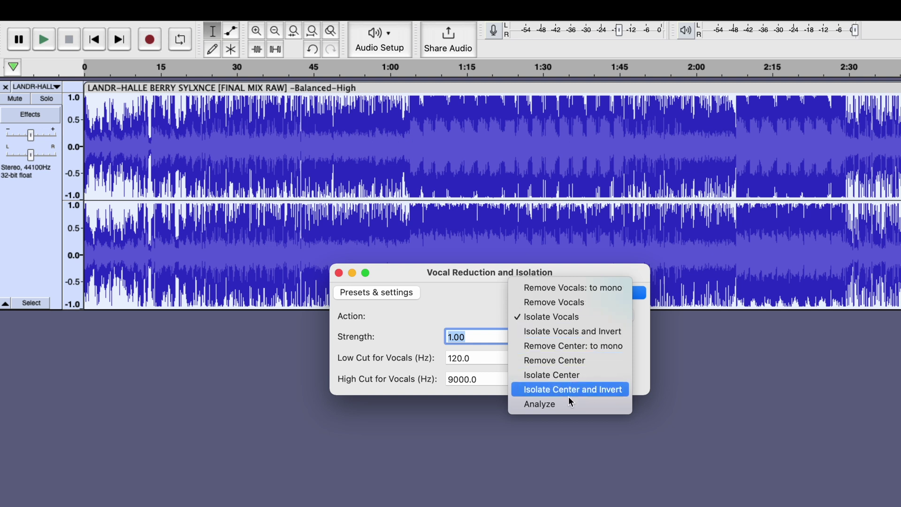
pyautogui.click(560, 303)
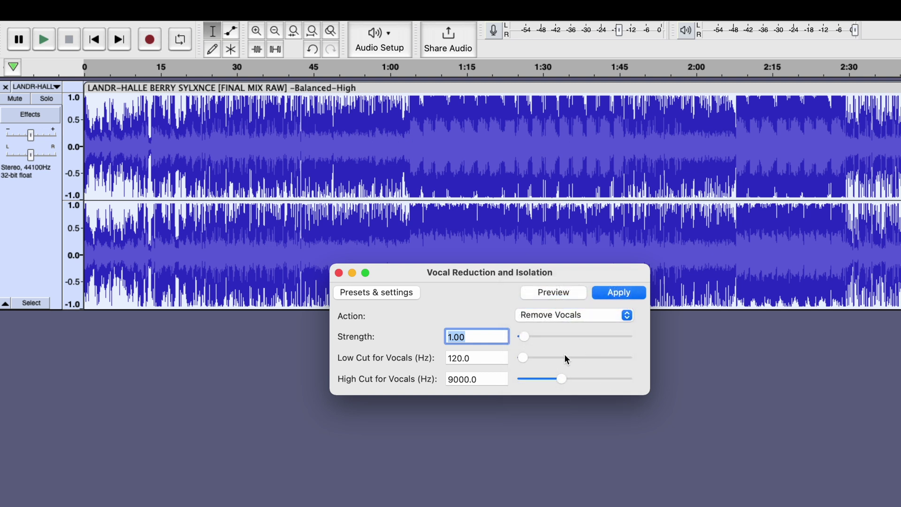
pyautogui.click(614, 293)
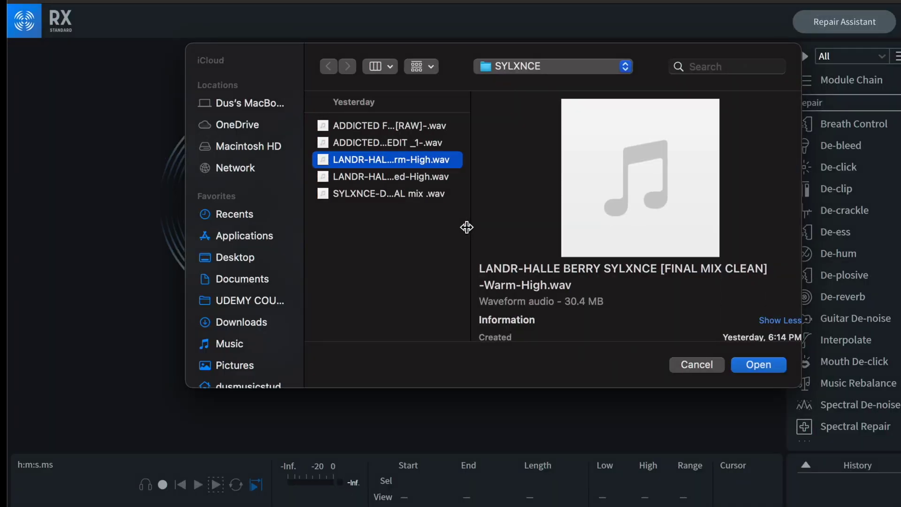
# Open the CLEAN Warm-High WAV in RX and leave Music Rebalance's vocal gain at 0.
pyautogui.moveTo(475, 228); pyautogui.dragTo(487, 227)
pyautogui.click(768, 365)
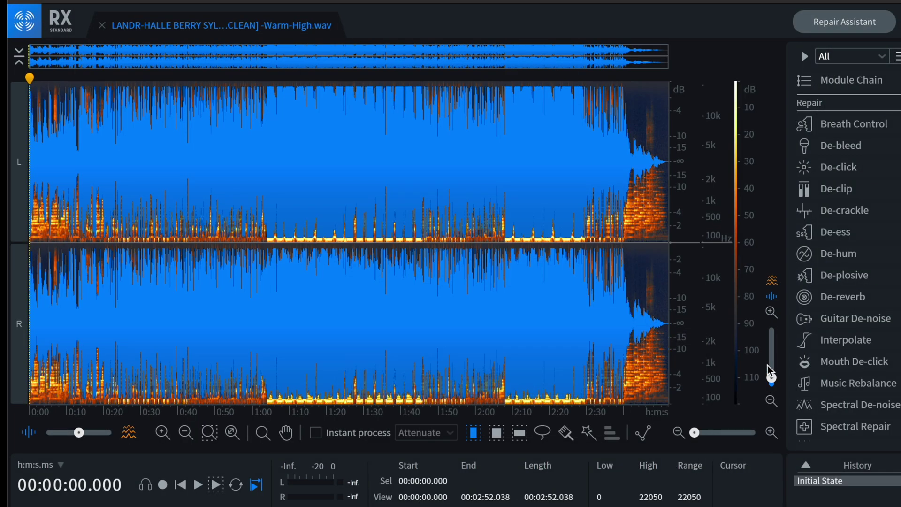
pyautogui.click(870, 383)
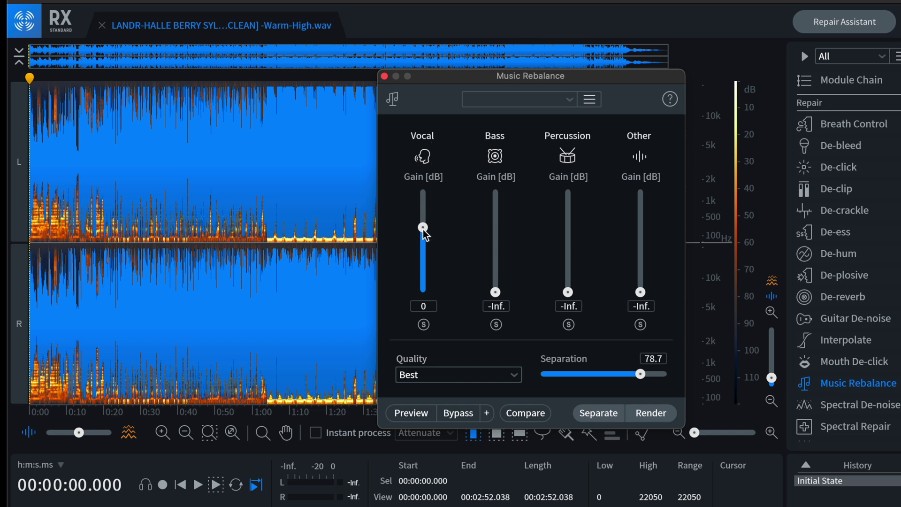
pyautogui.moveTo(423, 228)
pyautogui.mouseDown()
pyautogui.moveTo(427, 244)
pyautogui.moveTo(424, 230)
pyautogui.mouseUp()
# Lower the bass gain to -54 dB, preview the rebalance, and render it.
pyautogui.doubleClick(496, 292)
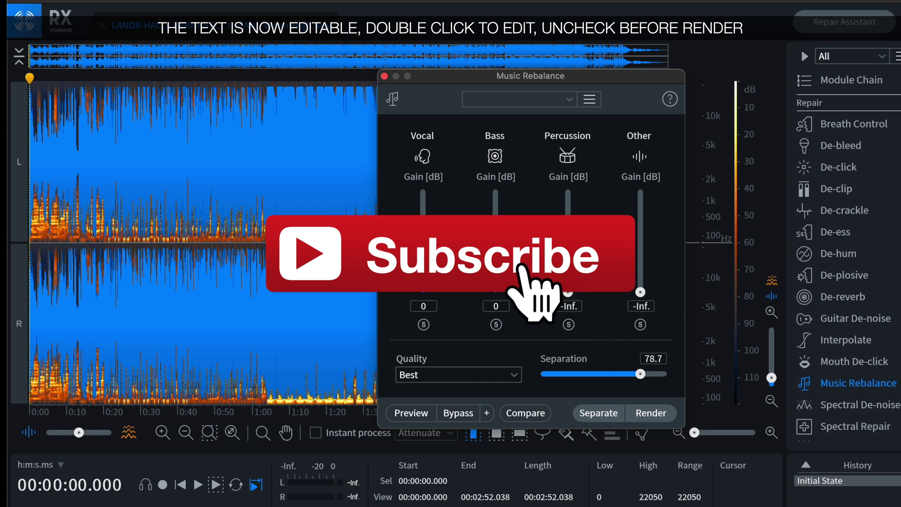
pyautogui.moveTo(495, 291); pyautogui.dragTo(500, 294)
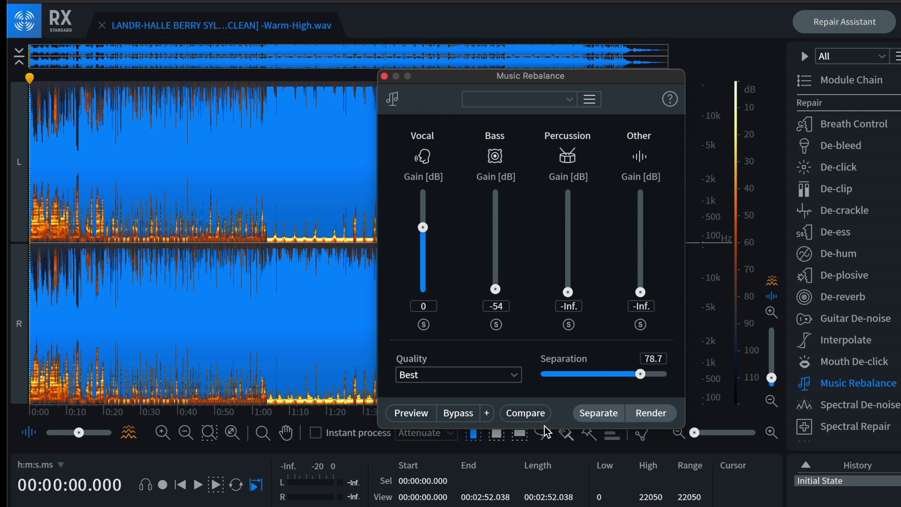
pyautogui.click(427, 408)
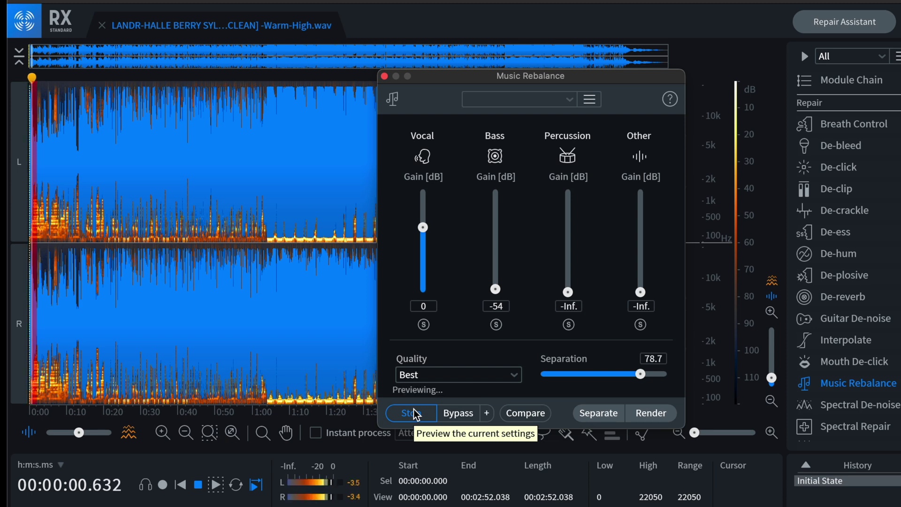
pyautogui.click(415, 414)
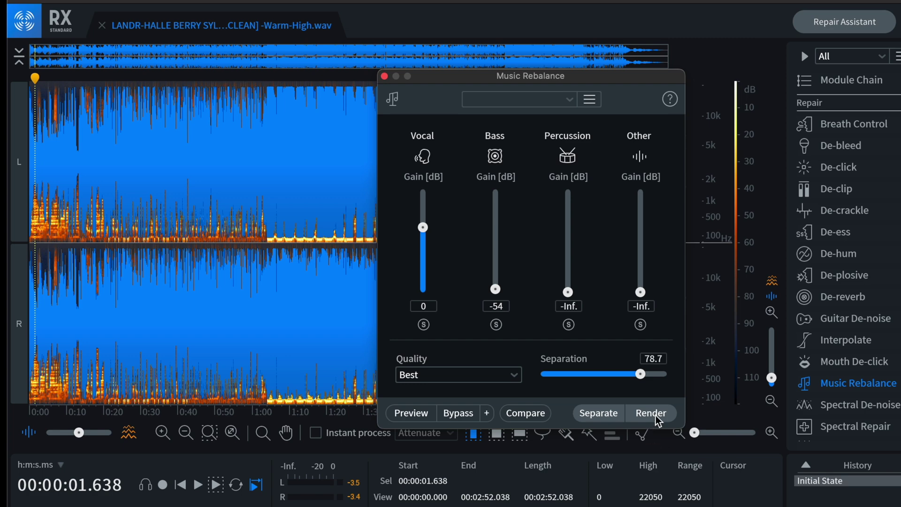
pyautogui.click(650, 413)
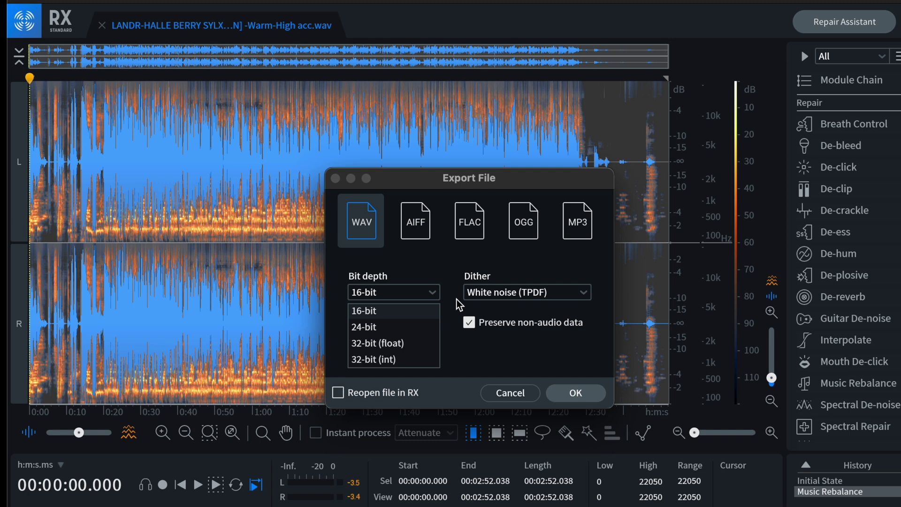
# Export the rebalanced audio as a 16-bit WAV, replacing the existing '-Warm-High acc.wav'.
pyautogui.click(486, 370)
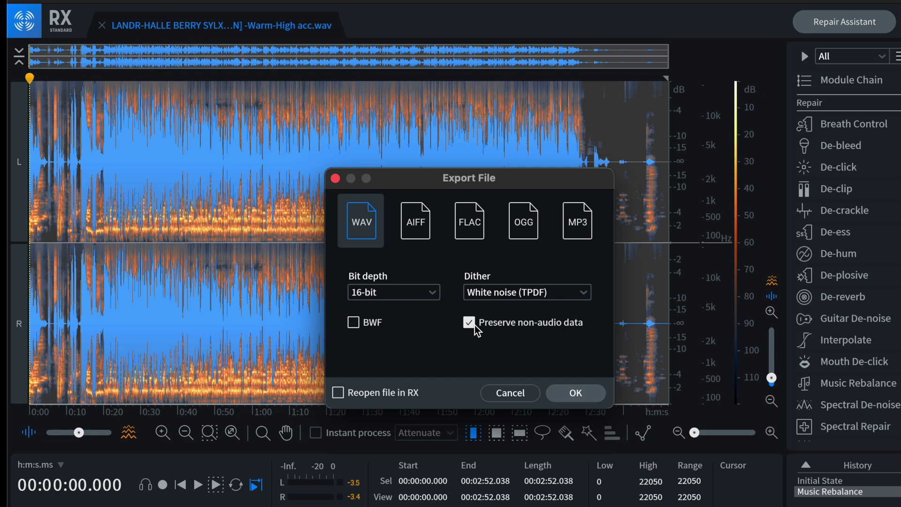
pyautogui.click(576, 393)
pyautogui.moveTo(807, 259)
pyautogui.mouseDown()
pyautogui.moveTo(657, 257)
pyautogui.moveTo(799, 268)
pyautogui.mouseUp()
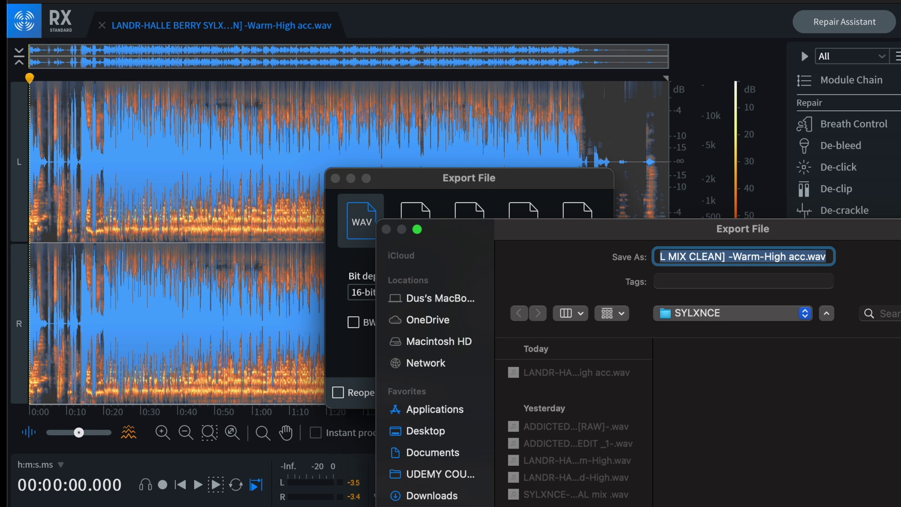
pyautogui.press('Return')
pyautogui.click(729, 475)
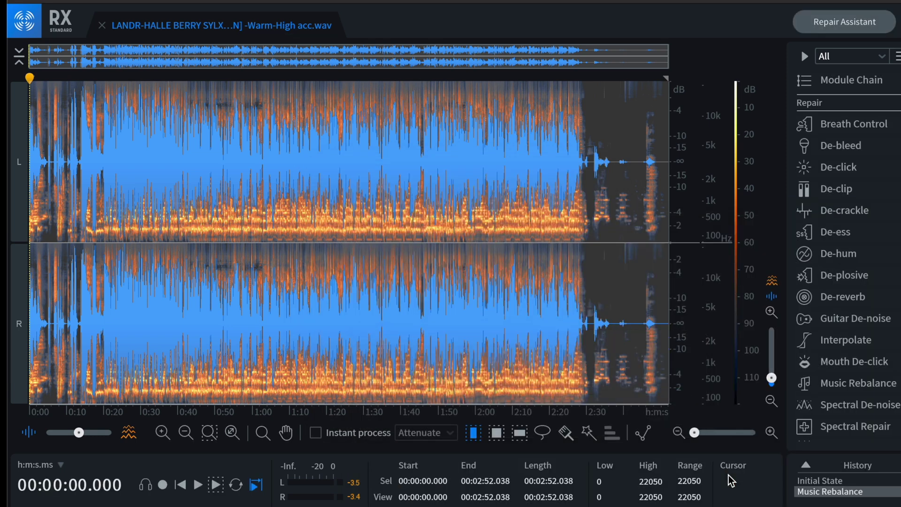